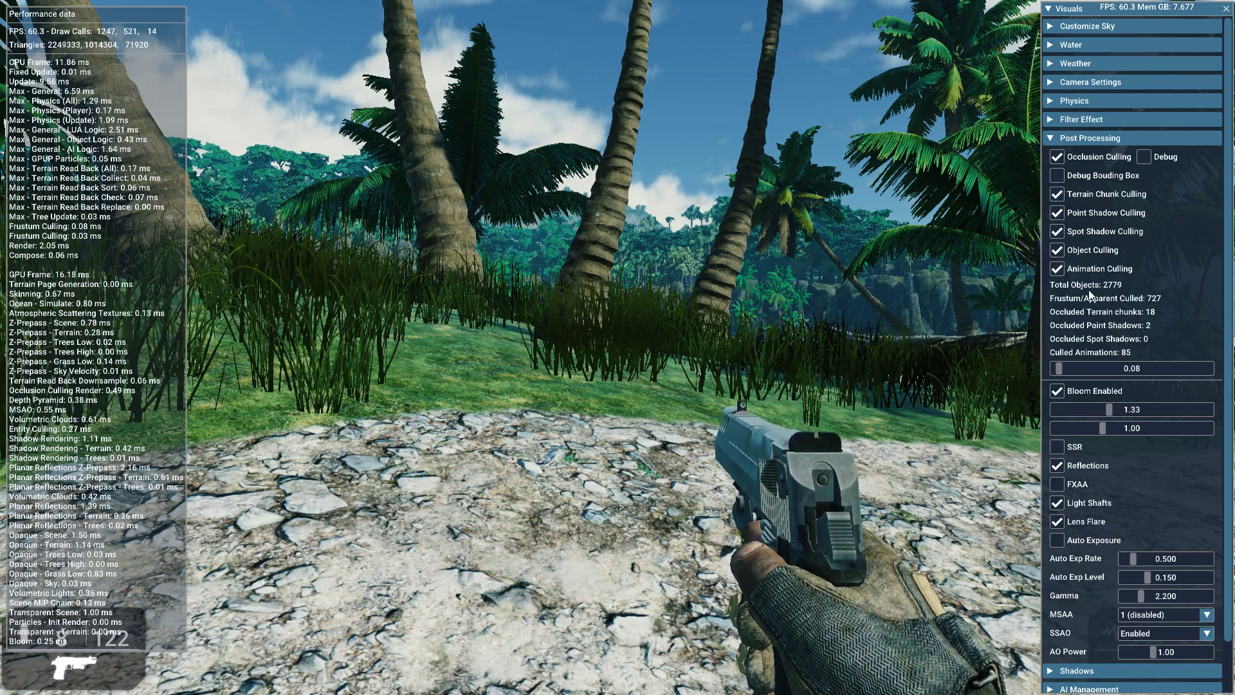
Step: Turn off Terrain Chunk, Point Shadow, Spot Shadow, Object and Animation Culling for the running island level
{"action": "left_click", "coordinate": [1056, 194]}
{"action": "left_click", "coordinate": [1057, 213]}
{"action": "left_click", "coordinate": [1057, 232]}
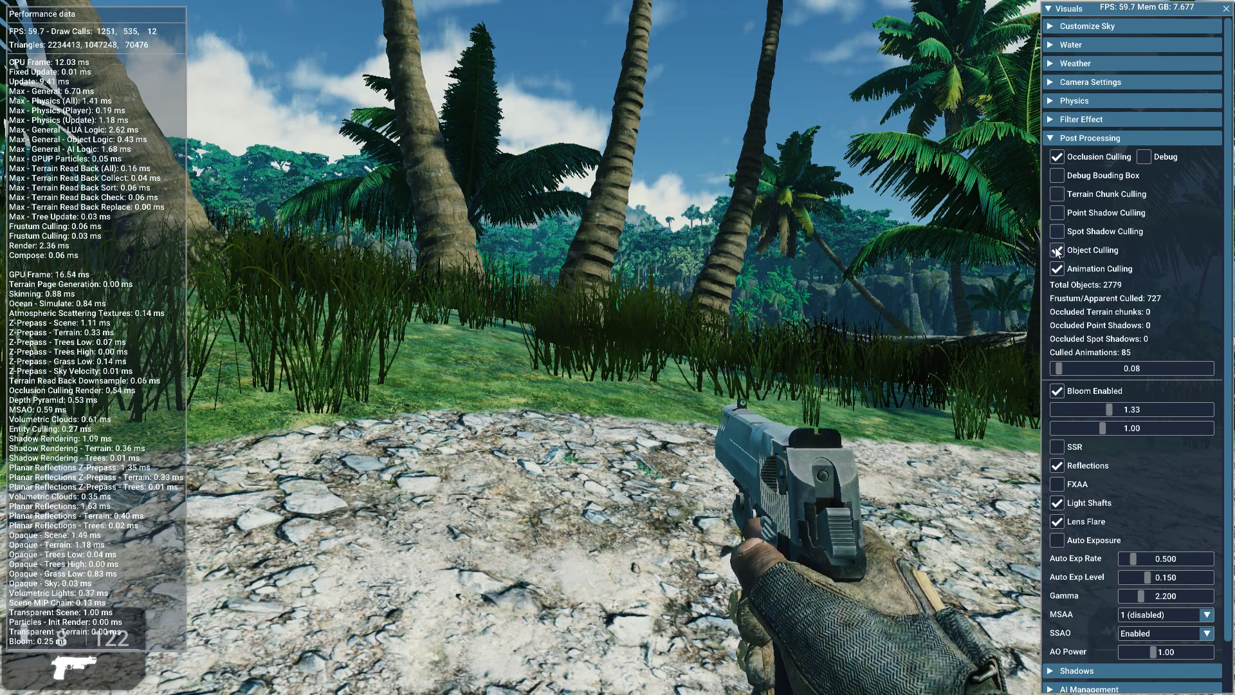
{"action": "left_click", "coordinate": [1057, 250]}
{"action": "left_click", "coordinate": [1057, 269]}
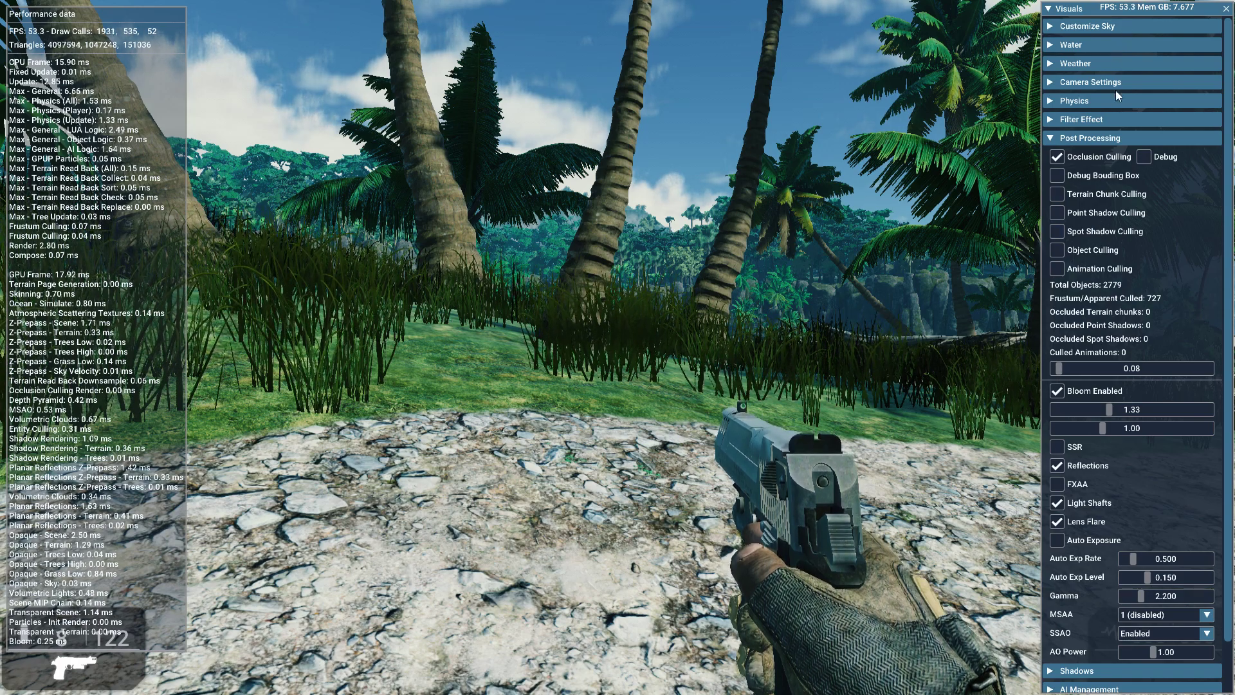
Step: Re-enable Animation, Object, Spot Shadow, Point Shadow and Terrain Chunk Culling one by one to compare performance
{"action": "left_click", "coordinate": [1061, 269]}
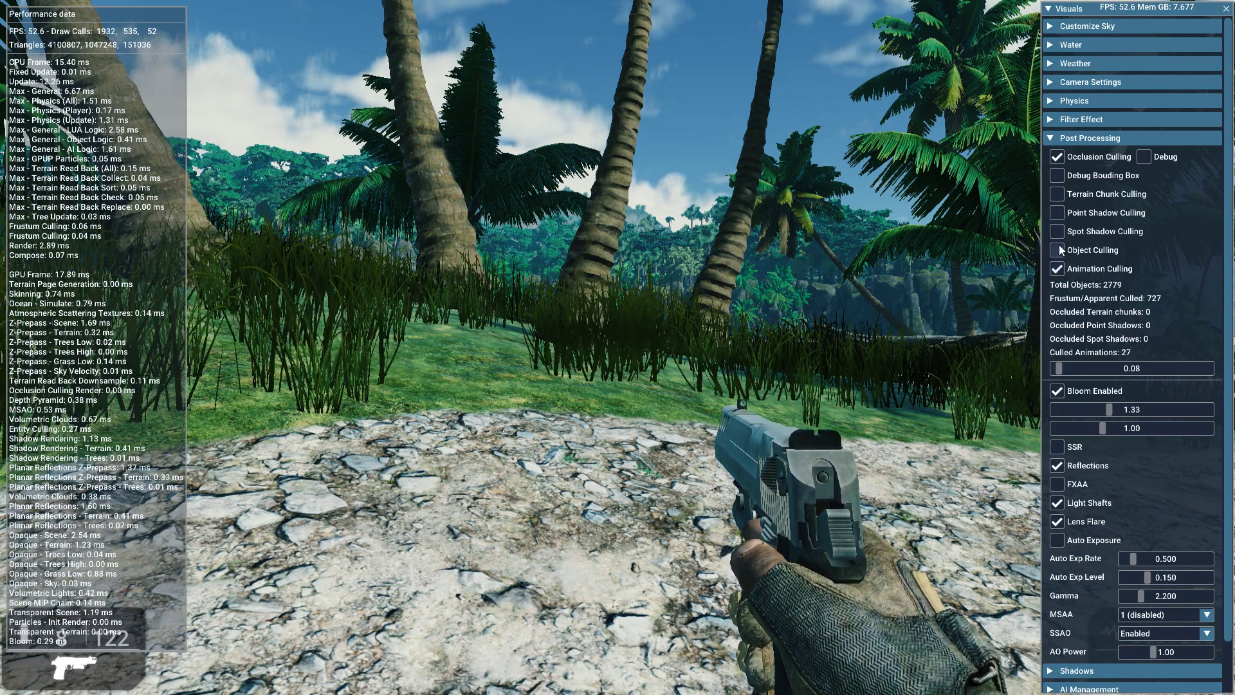
{"action": "left_click", "coordinate": [1059, 248]}
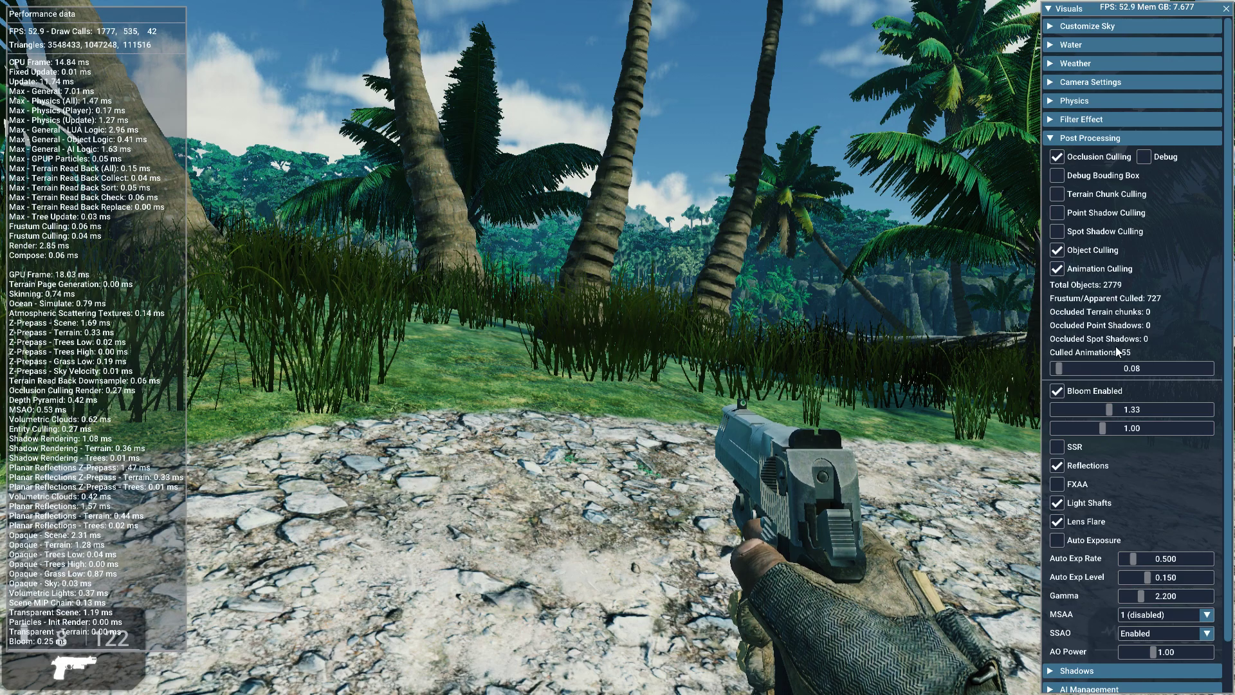
{"action": "left_click", "coordinate": [1058, 231]}
{"action": "left_click", "coordinate": [1058, 212]}
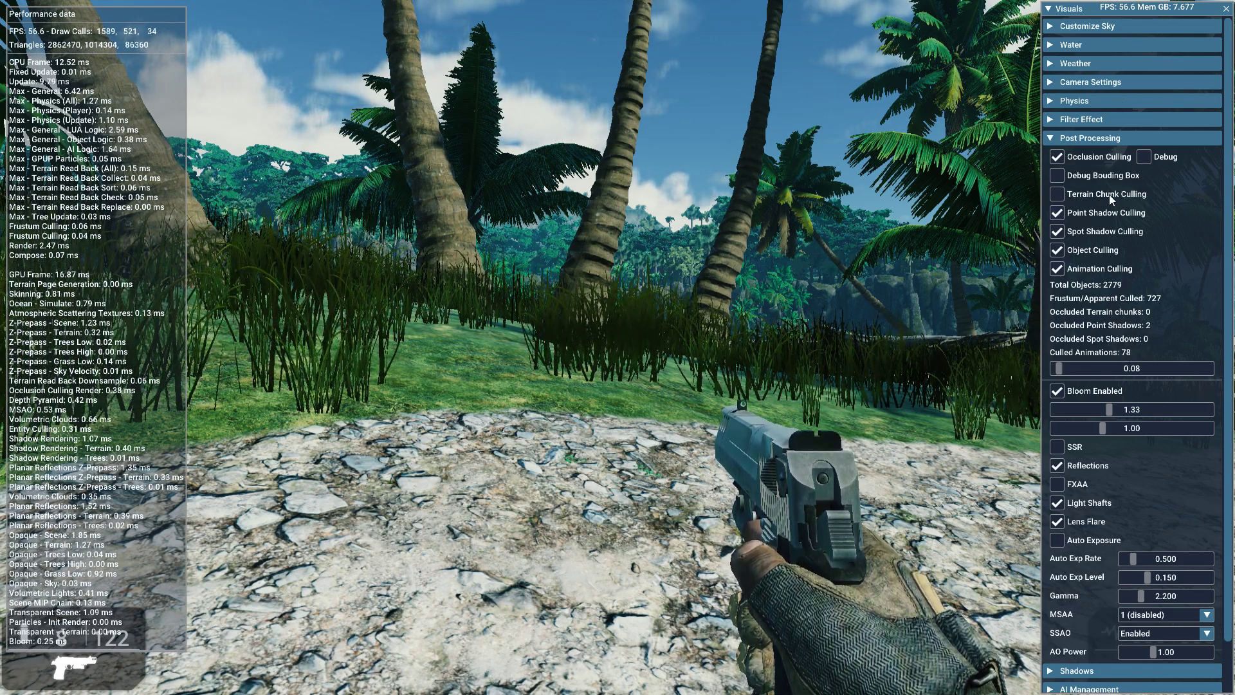
{"action": "left_click", "coordinate": [1057, 194]}
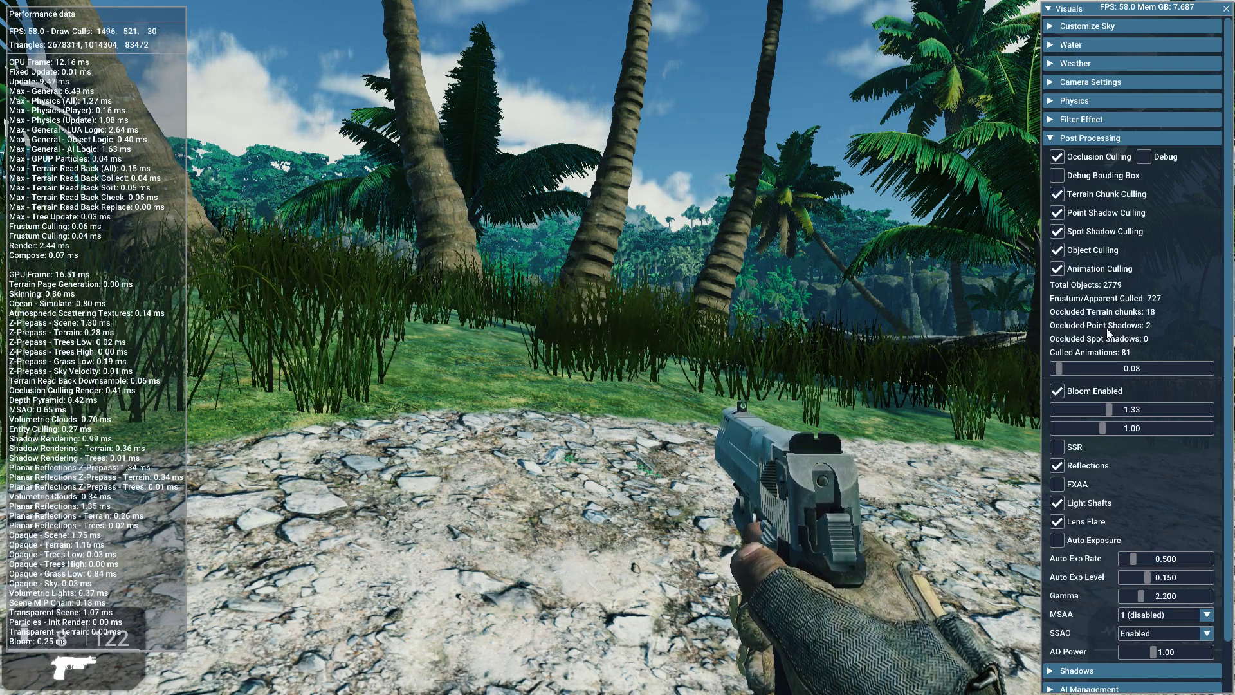
Step: Switch Occlusion Culling off and back on to compare the draw calls and frame rate
{"action": "left_click", "coordinate": [1058, 157]}
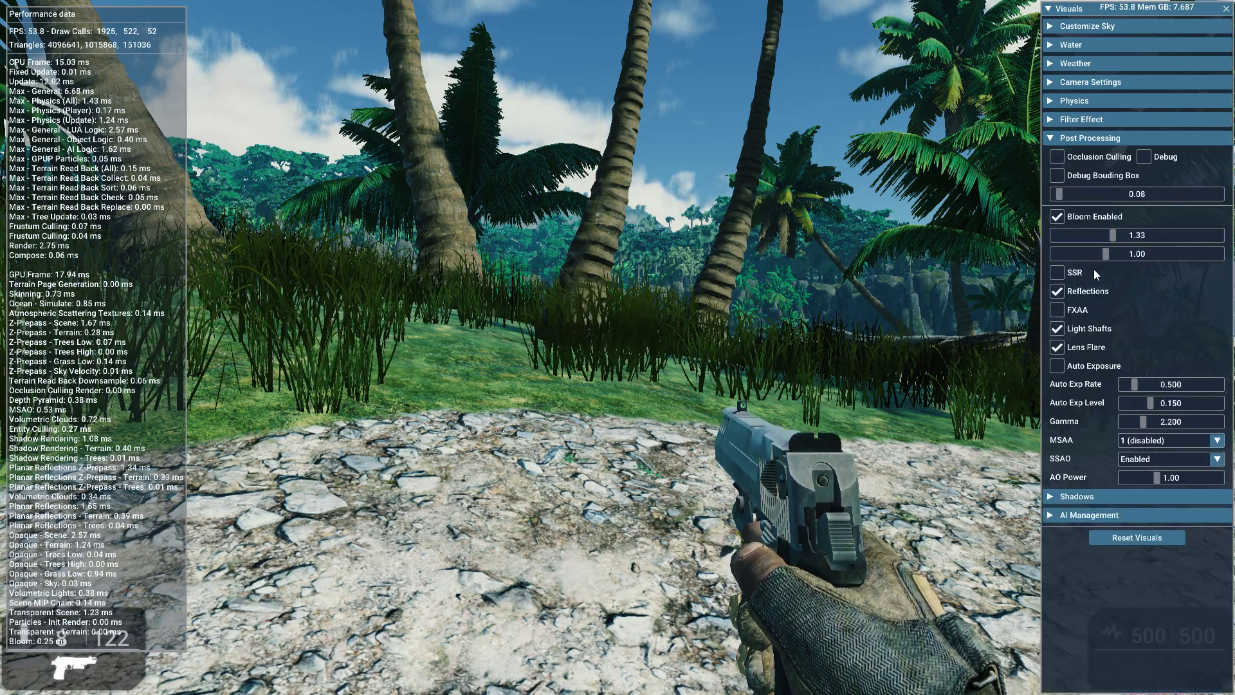
{"action": "left_click", "coordinate": [1059, 157]}
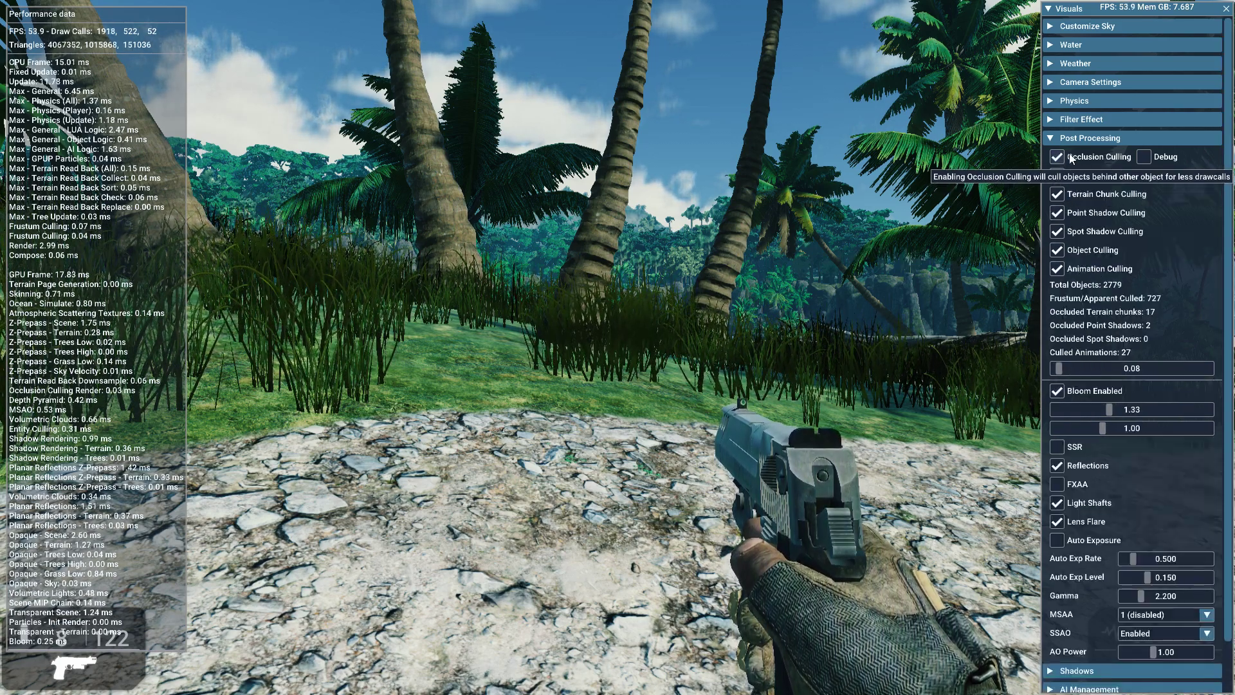
Step: Enable the occlusion Debug display and walk into the grass among the palms to examine the occluded object markers
{"action": "left_click", "coordinate": [1143, 157]}
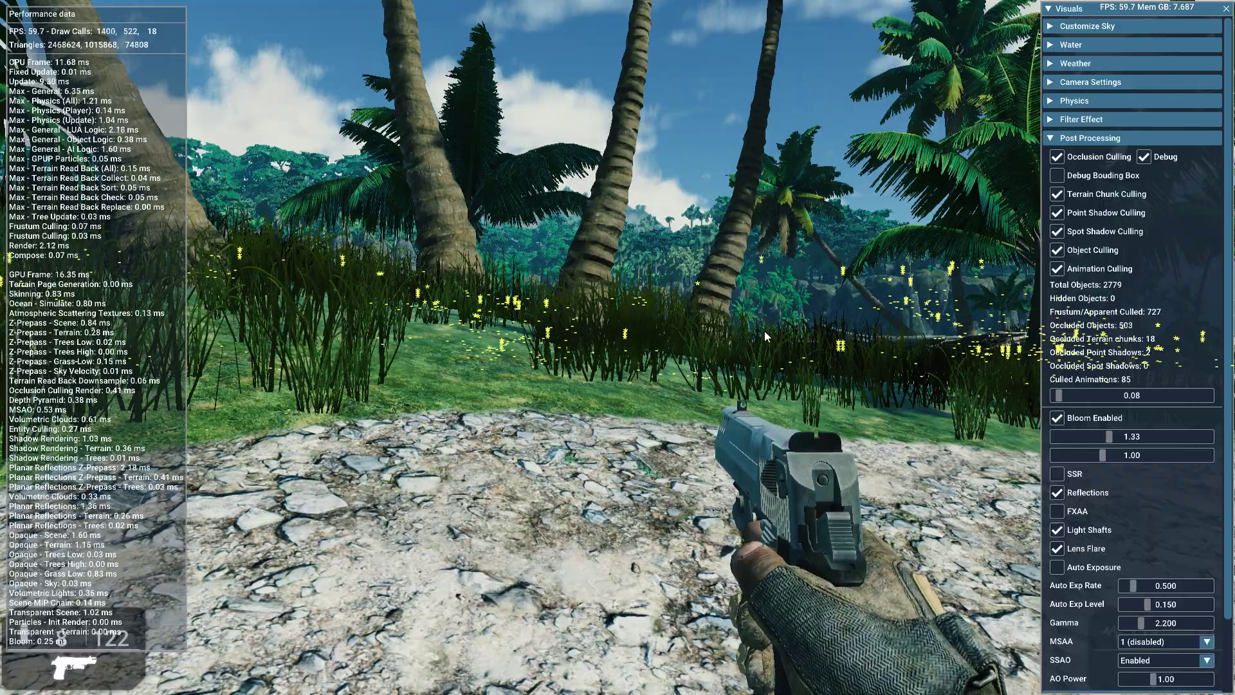
{"action": "key", "text": "Left"}
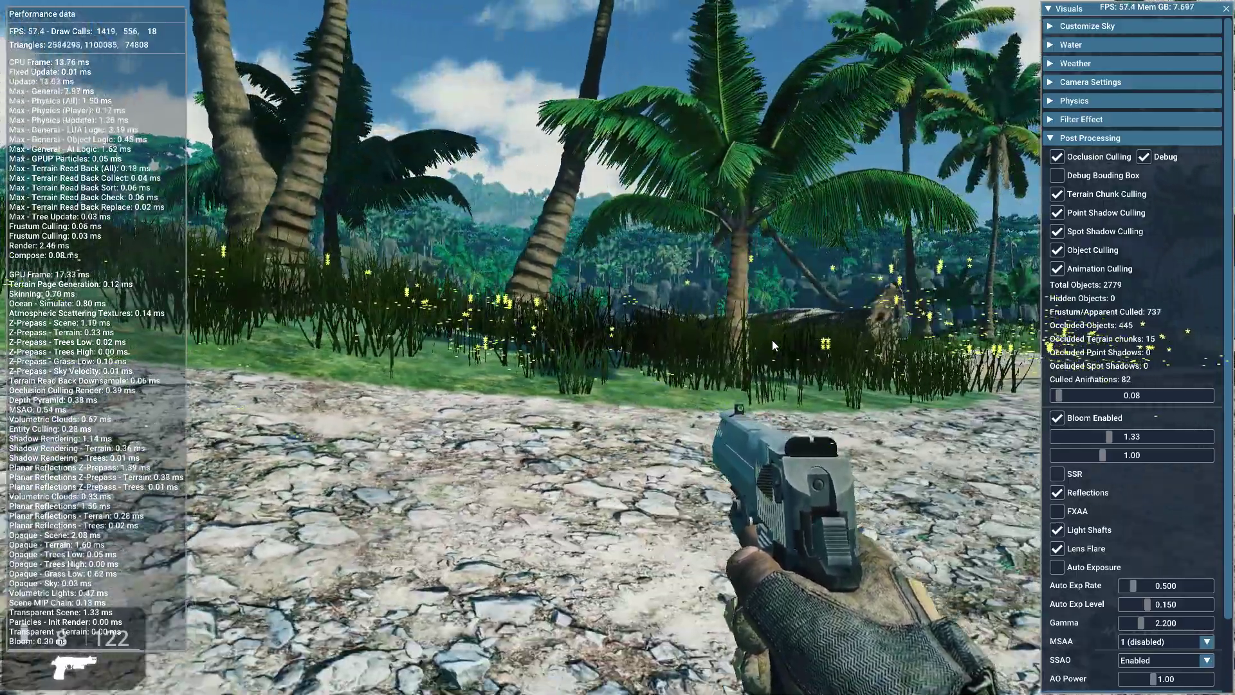
{"action": "key", "text": "w"}
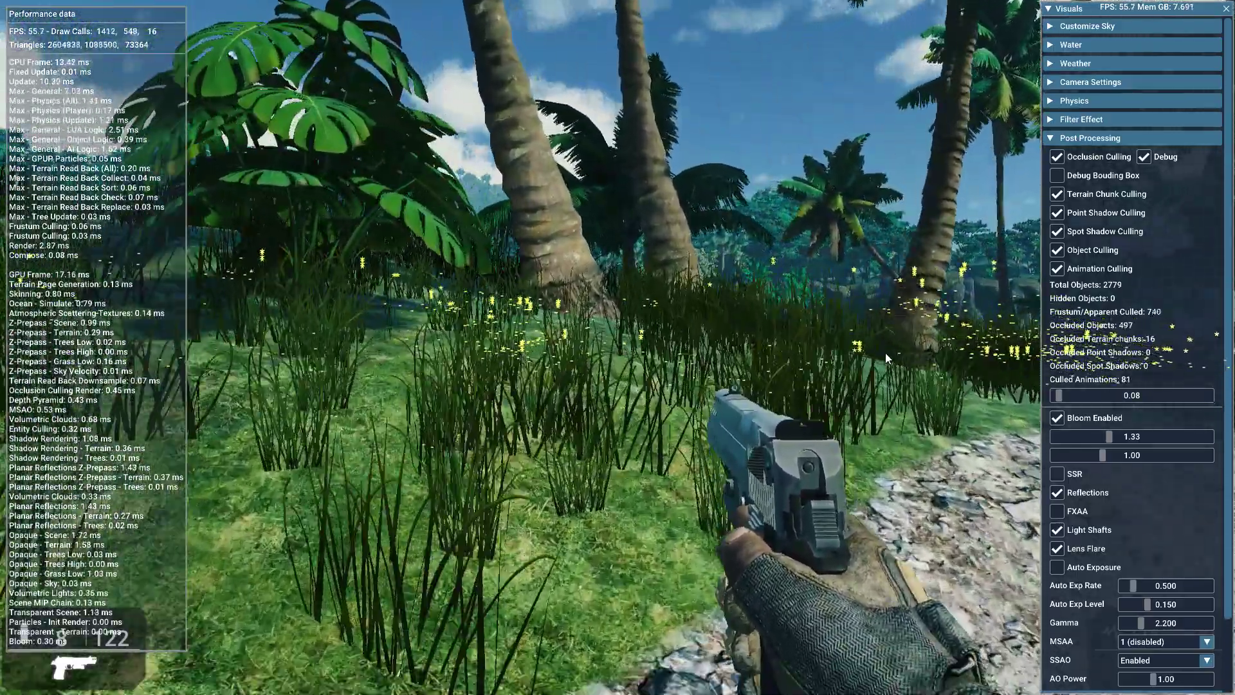
{"action": "key", "text": "w"}
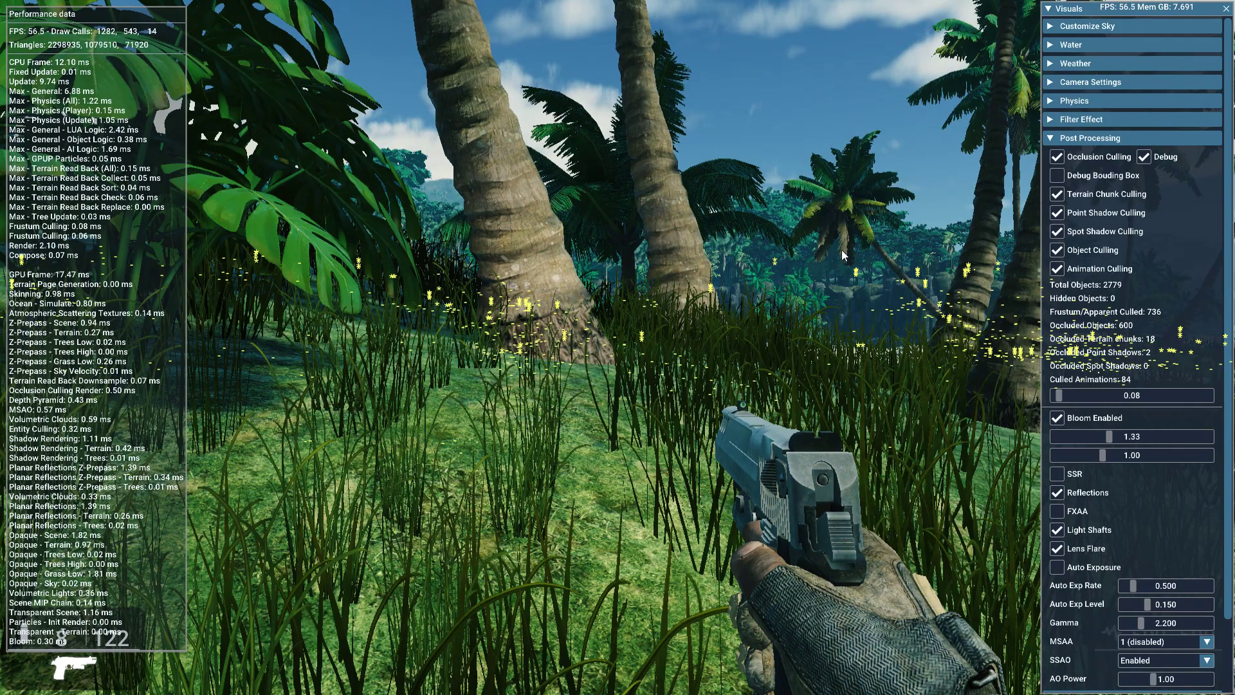
Step: Leave the test game and open the recent level occluded2.fpm in the level editor
{"action": "key", "text": "Escape"}
{"action": "left_click", "coordinate": [20, 22]}
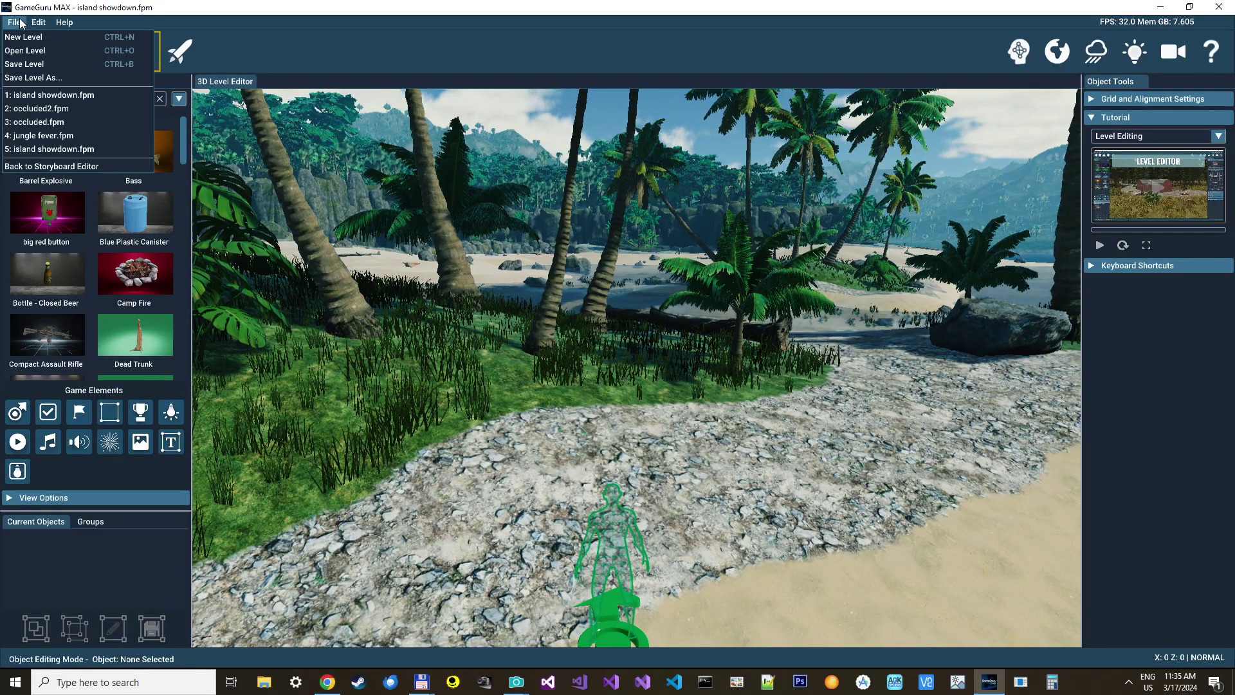
{"action": "left_click", "coordinate": [33, 108]}
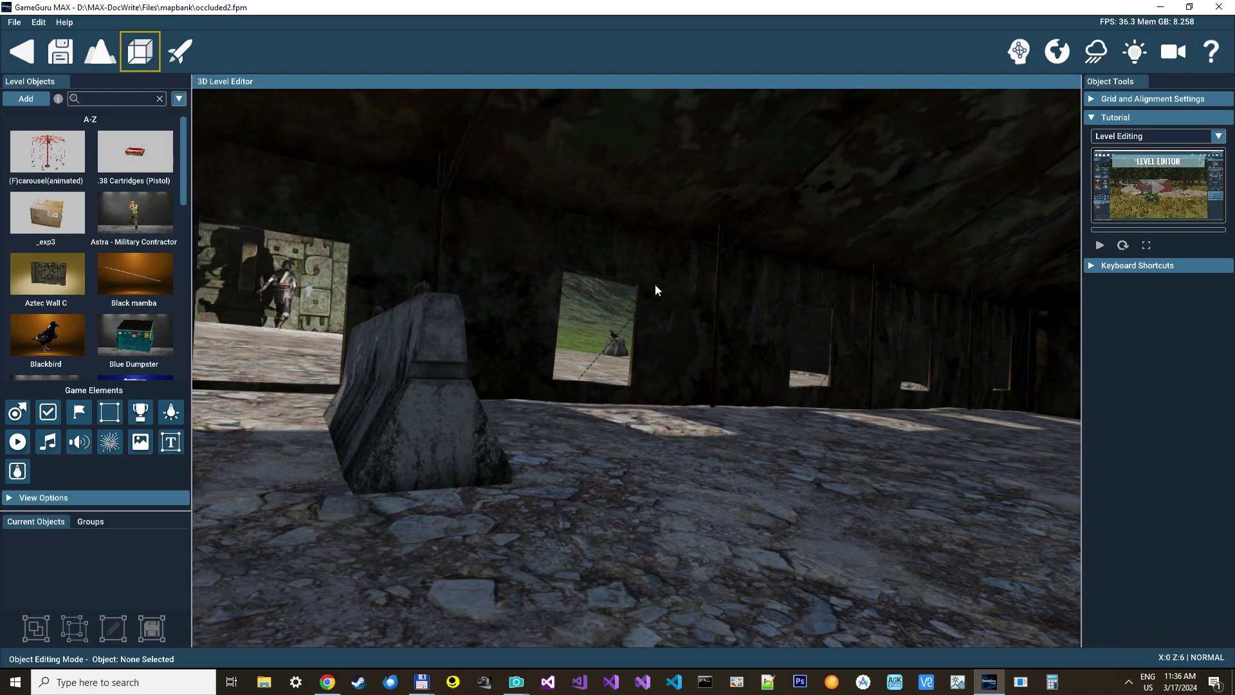
Step: In the environment's Post Processing settings, enable Occlusion Culling and turn off its Debug display
{"action": "left_click", "coordinate": [1057, 52]}
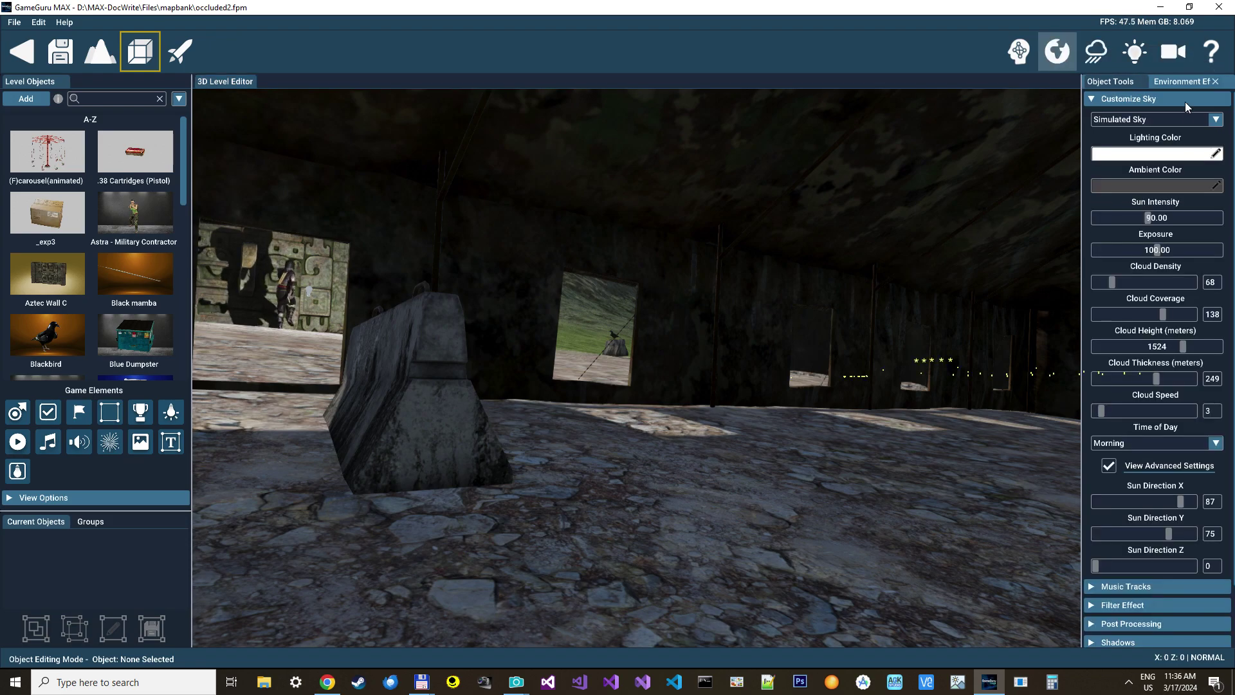
{"action": "left_click", "coordinate": [1142, 621]}
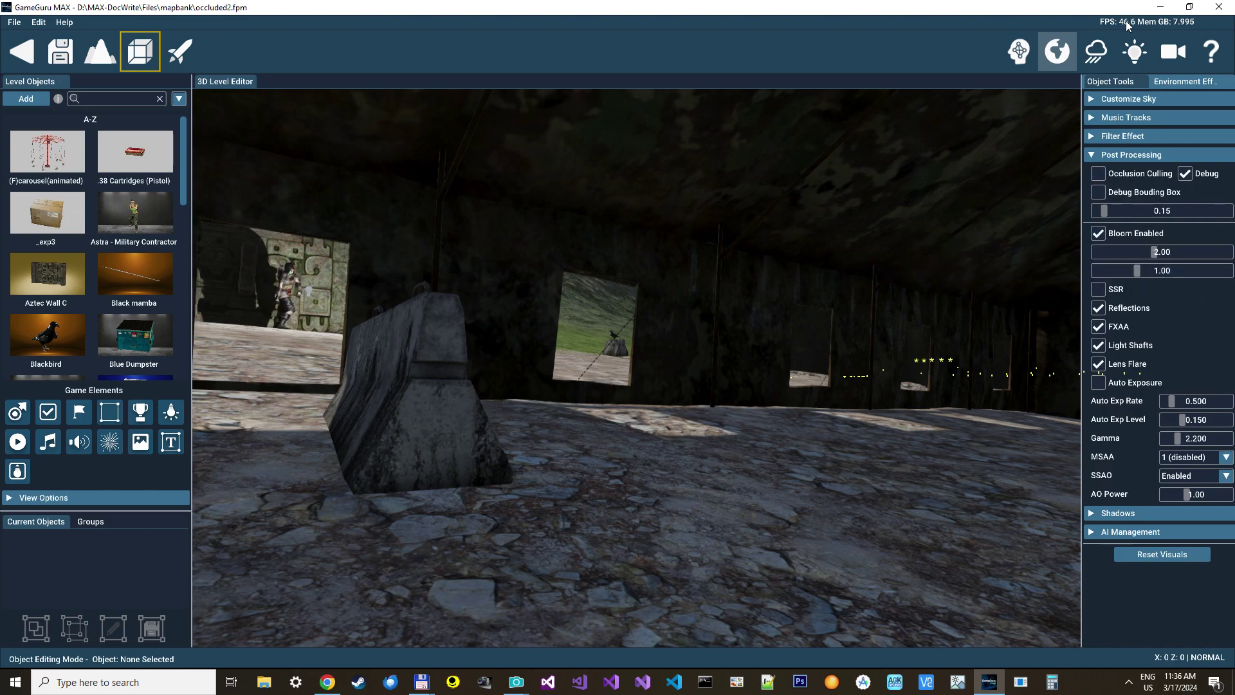
{"action": "left_click", "coordinate": [1099, 173]}
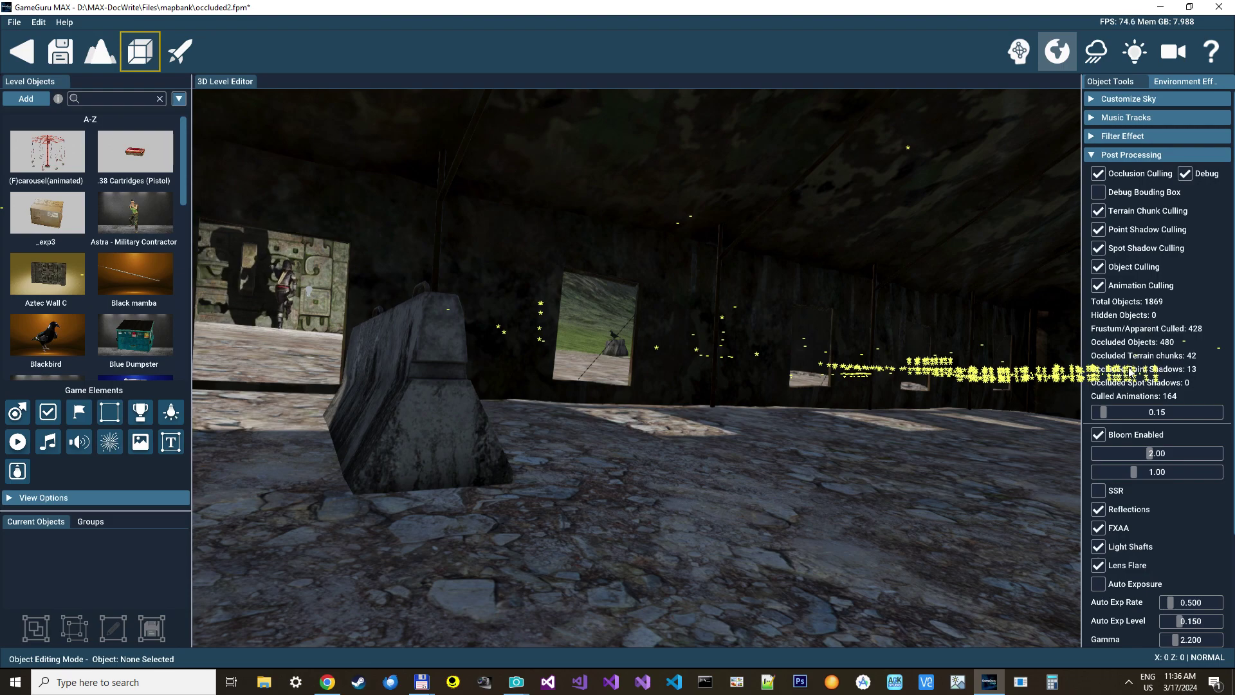
{"action": "left_click", "coordinate": [1185, 173]}
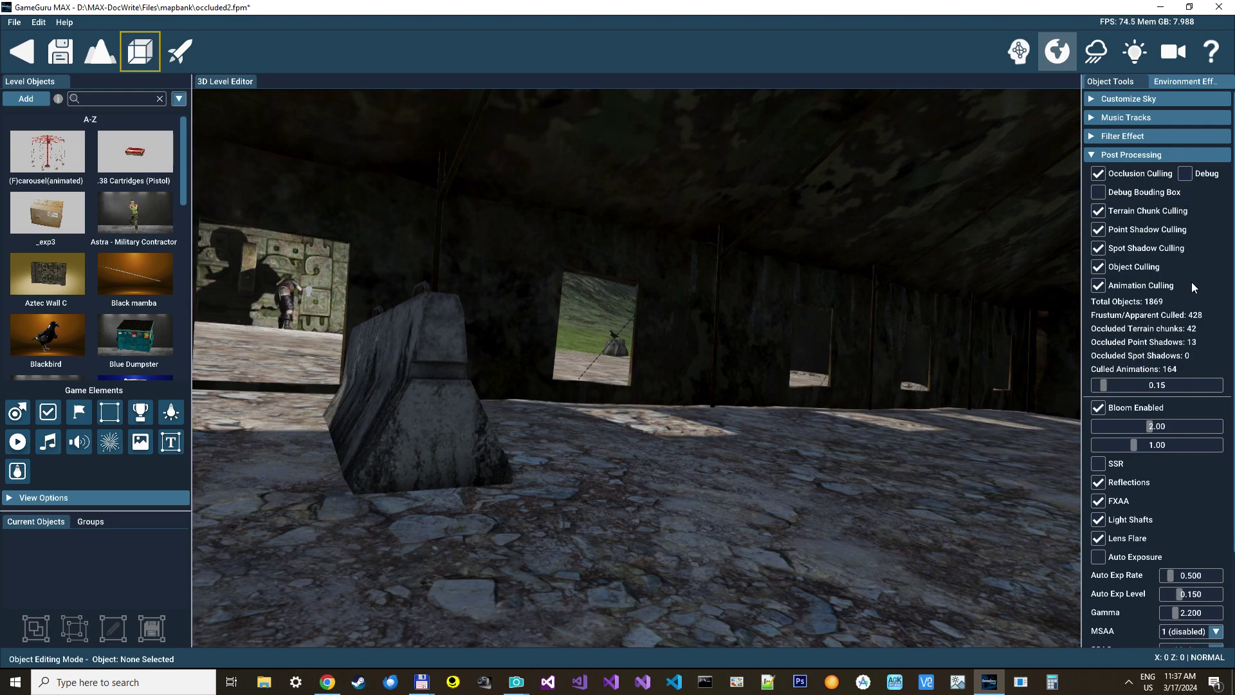
Step: Switch Point Shadow Culling off and back on to compare the frame rate inside the building
{"action": "left_click", "coordinate": [1099, 230]}
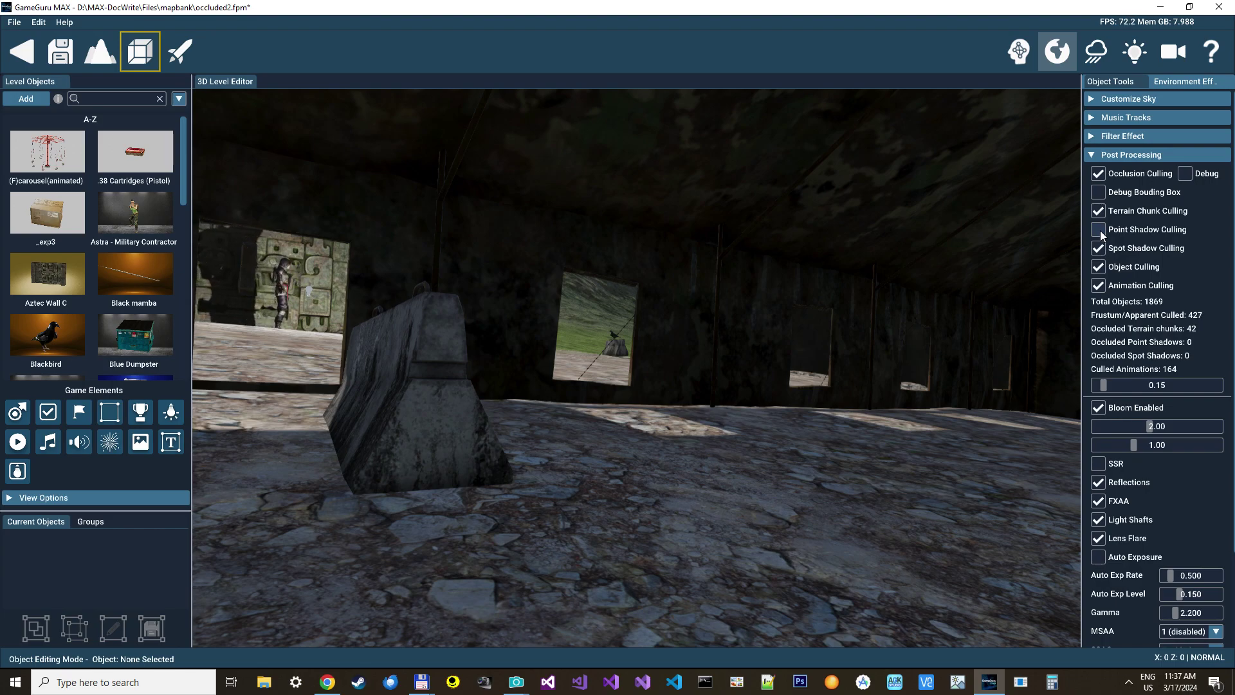
{"action": "left_click", "coordinate": [1100, 231]}
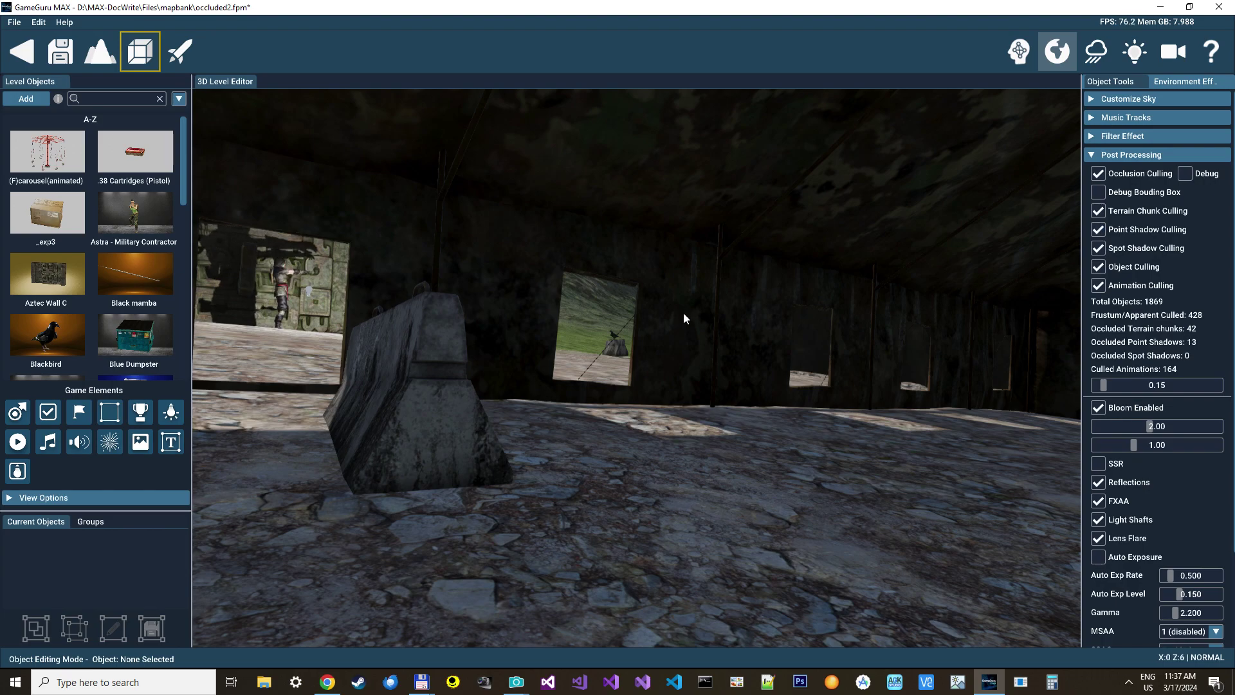
Step: Facing the dark outer wall, switch Occlusion Culling and Animation Culling off and back on, comparing the frame rate
{"action": "right_click_drag", "start_coordinate": [679, 316], "coordinate": [702, 322]}
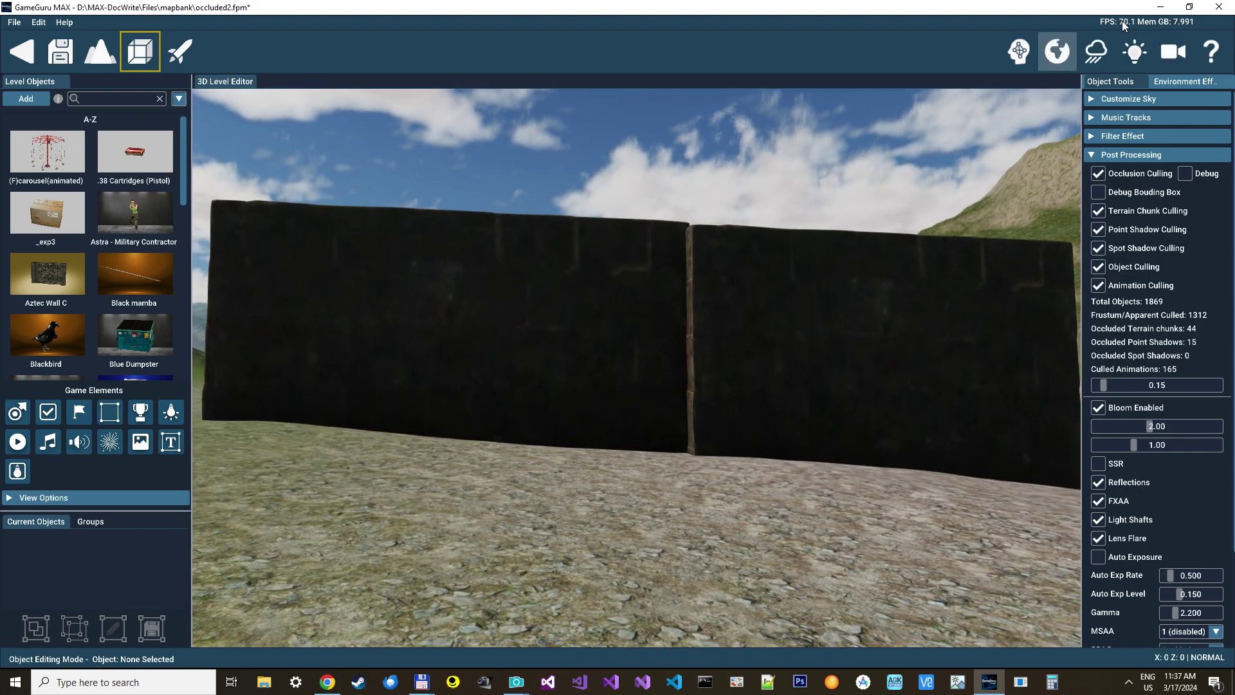
{"action": "left_click", "coordinate": [1098, 174]}
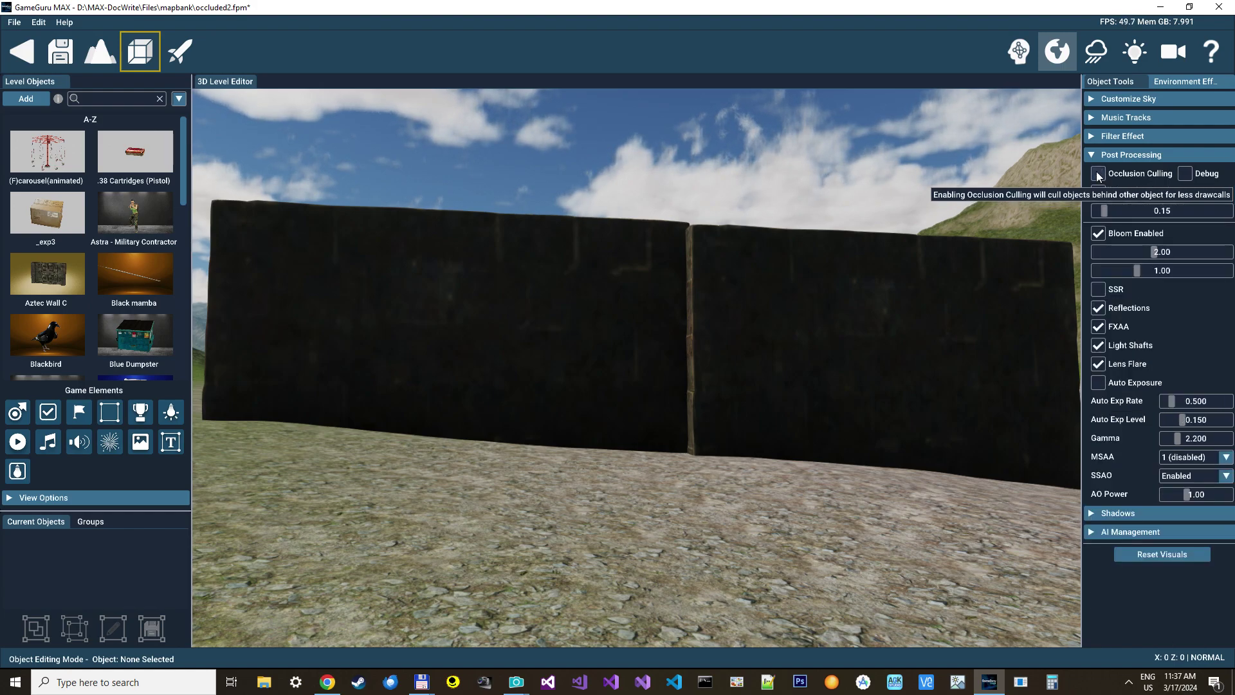
{"action": "left_click", "coordinate": [1098, 175]}
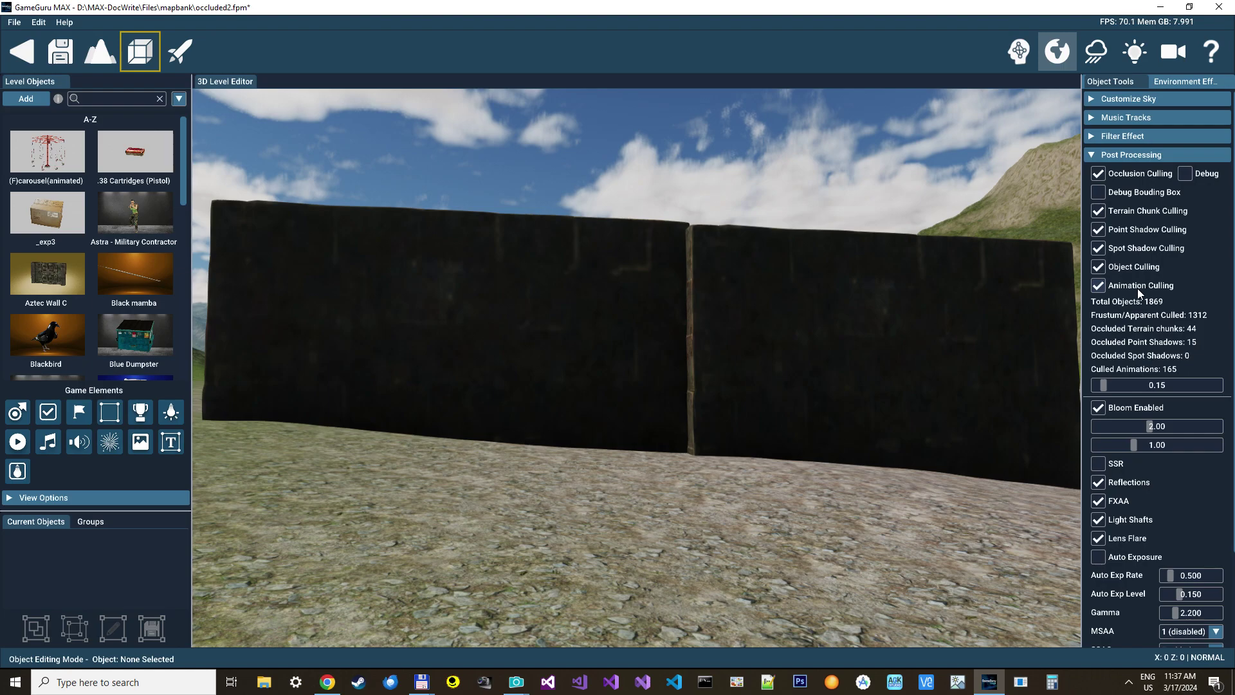
{"action": "left_click", "coordinate": [1098, 285]}
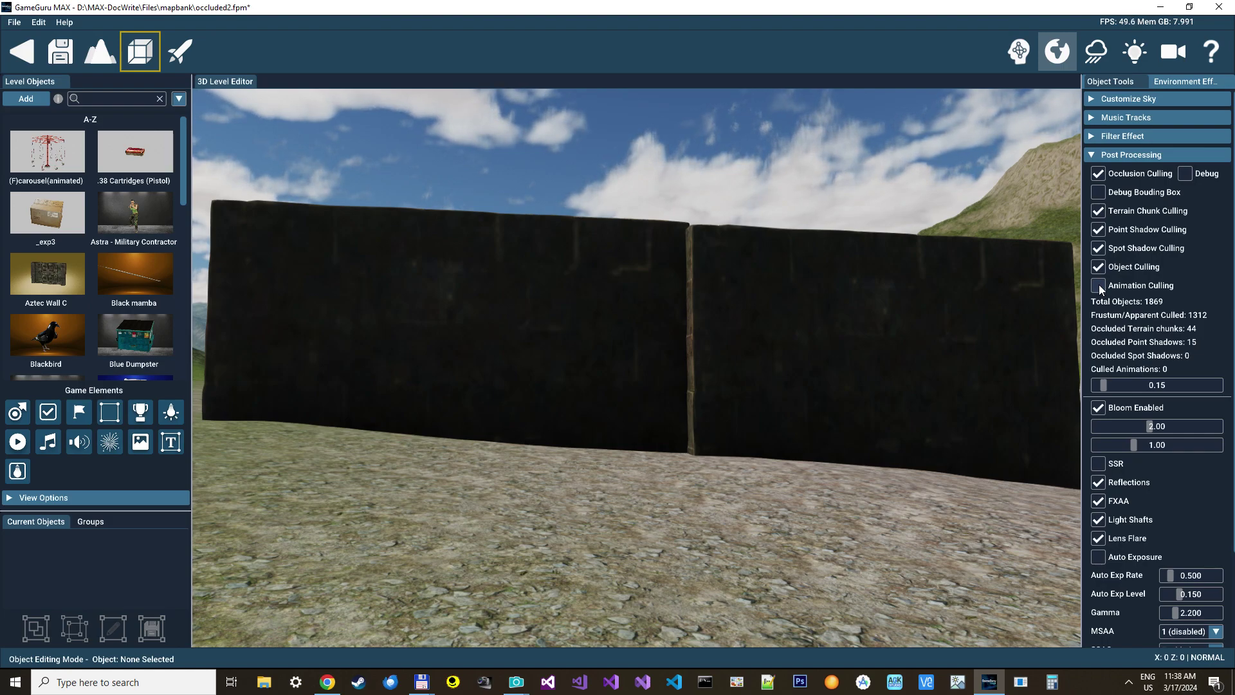
{"action": "left_click", "coordinate": [1098, 284]}
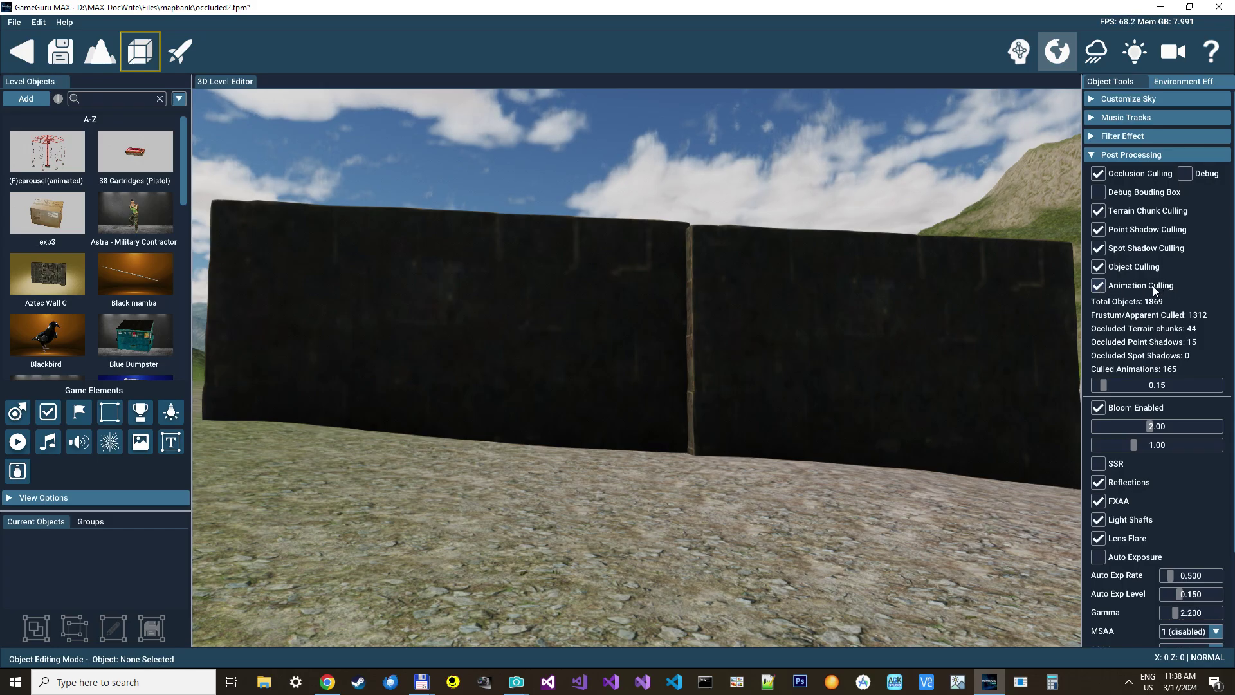
Step: Fly past the wall to examine the animated rats and characters behind it, and return to the outside of the wall
{"action": "scroll", "coordinate": [762, 335], "scroll_direction": "up", "scroll_amount": 3}
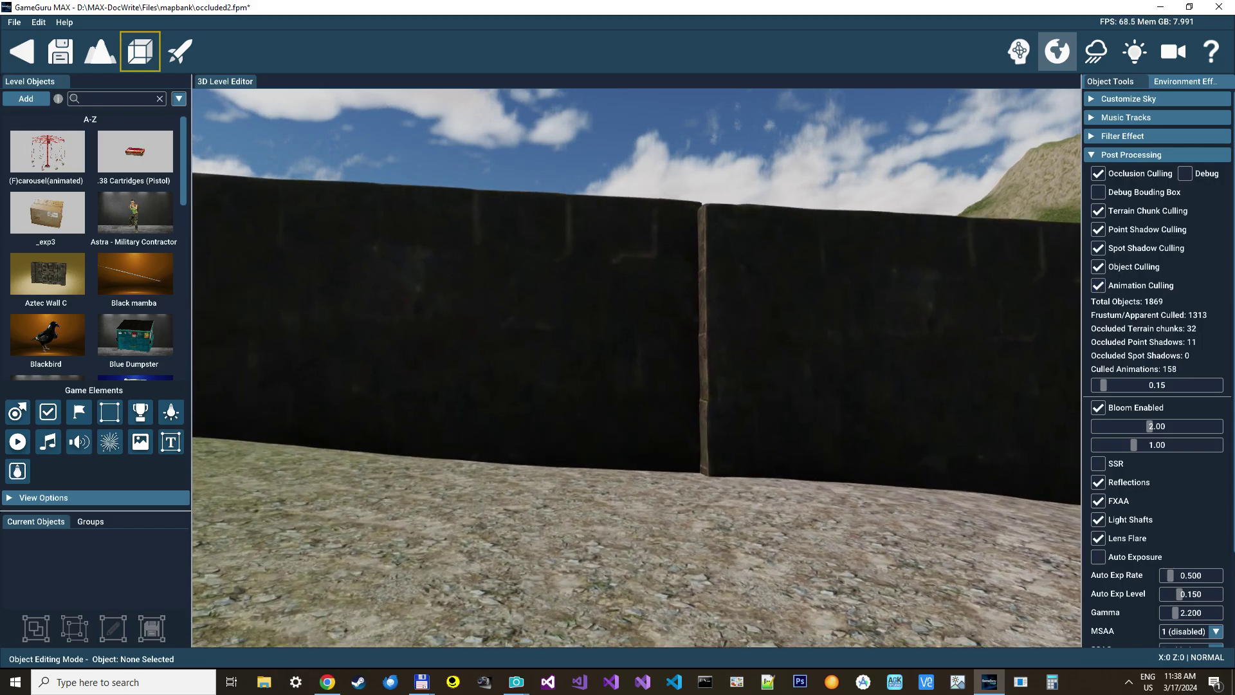
{"action": "scroll", "coordinate": [552, 319], "scroll_direction": "up", "scroll_amount": 5}
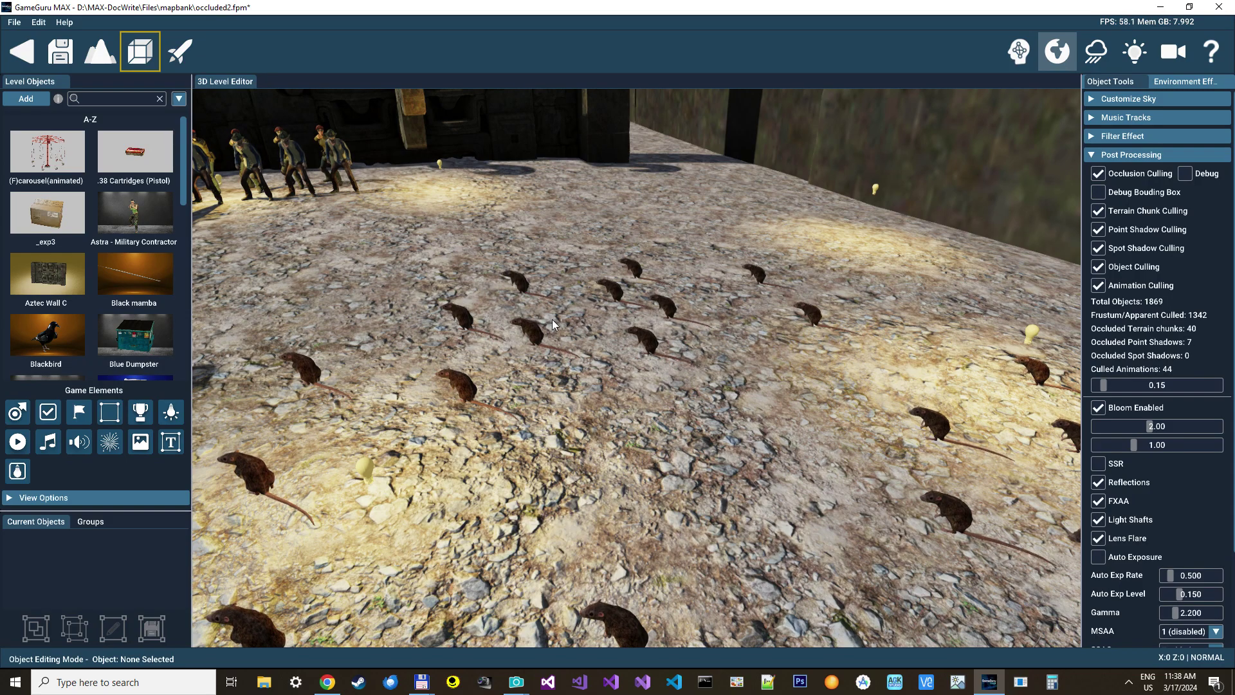
{"action": "right_click_drag", "start_coordinate": [551, 319], "coordinate": [602, 330]}
{"action": "key", "text": "w"}
{"action": "key", "text": "s"}
{"action": "key", "text": "w"}
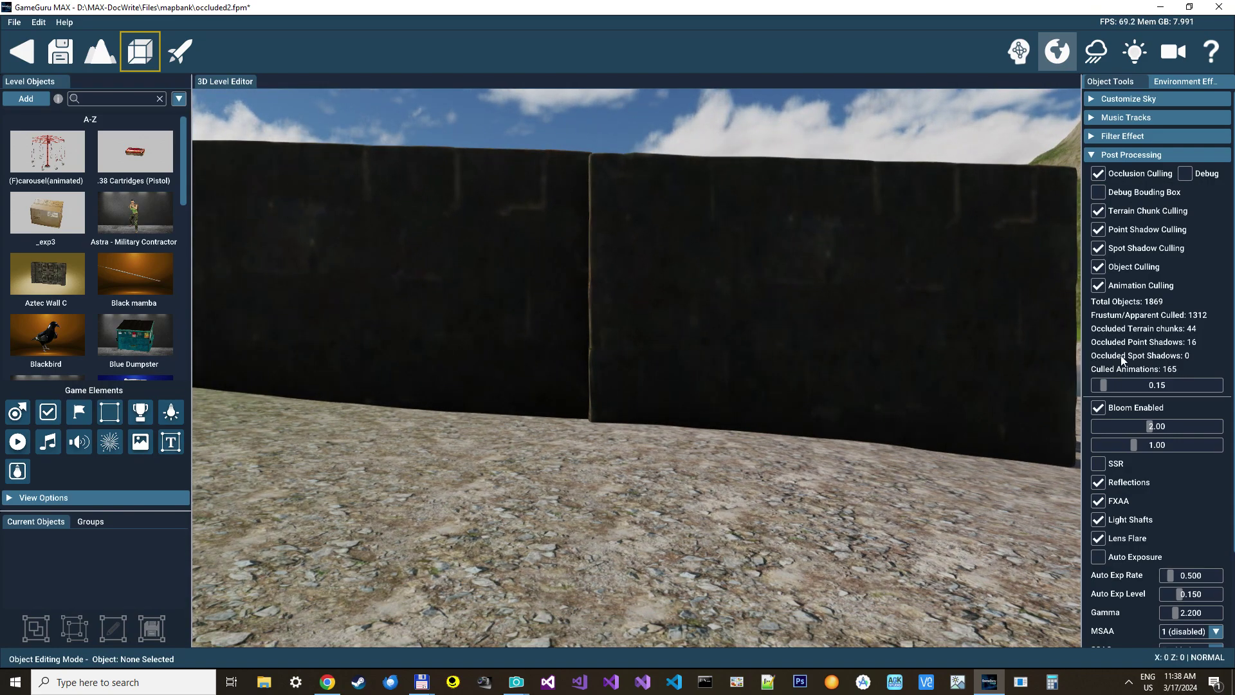
Step: Switch Animation, Spot Shadow and Point Shadow Culling off and back on in turn to compare their effect at the wall
{"action": "left_click", "coordinate": [1099, 285]}
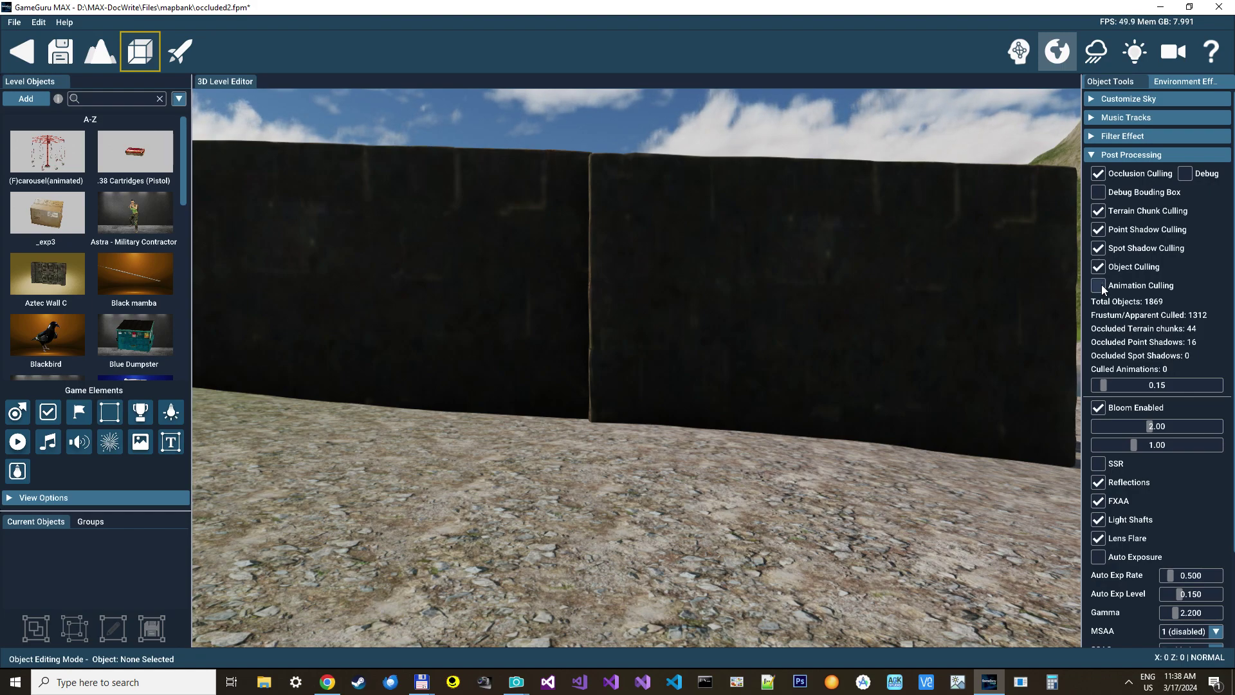
{"action": "left_click", "coordinate": [1100, 285]}
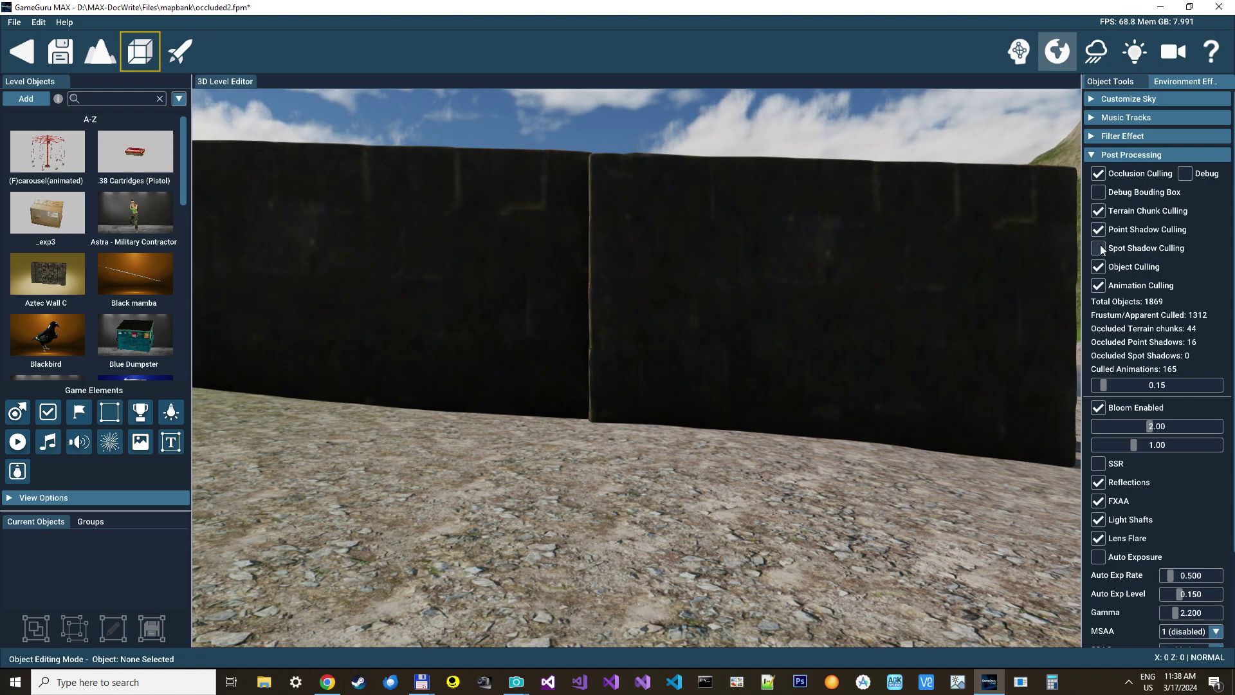
{"action": "left_click", "coordinate": [1098, 247]}
{"action": "left_click", "coordinate": [1098, 230]}
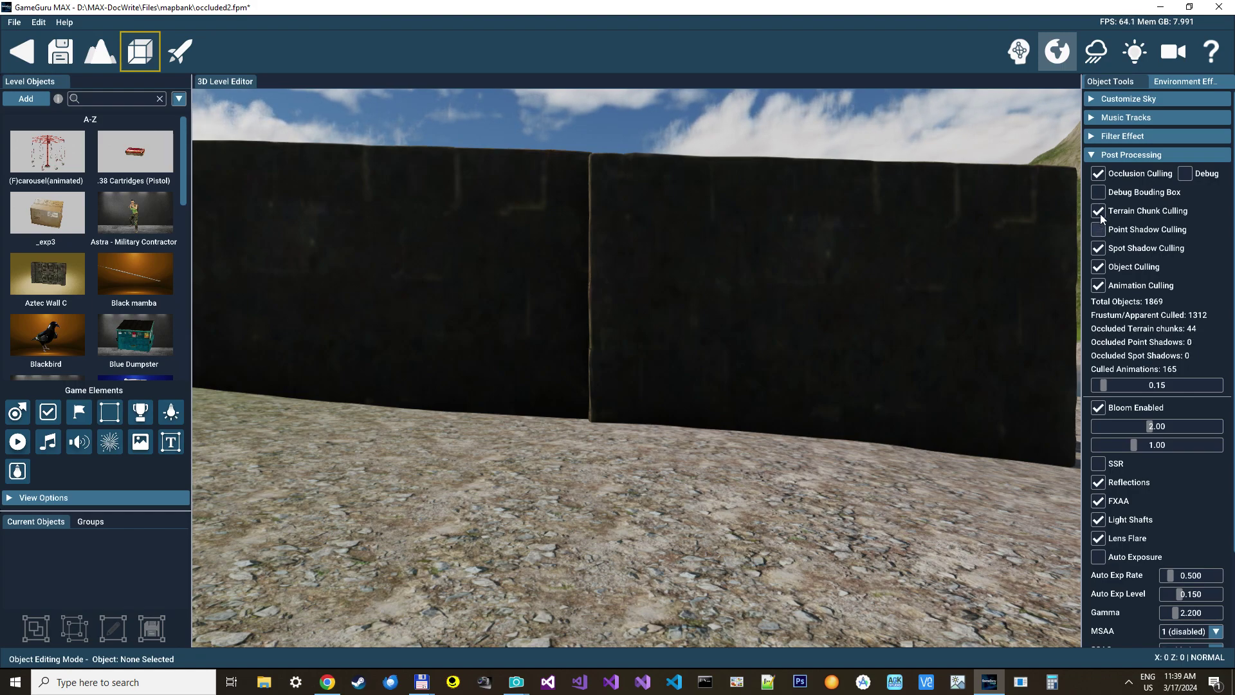
{"action": "left_click", "coordinate": [1100, 229]}
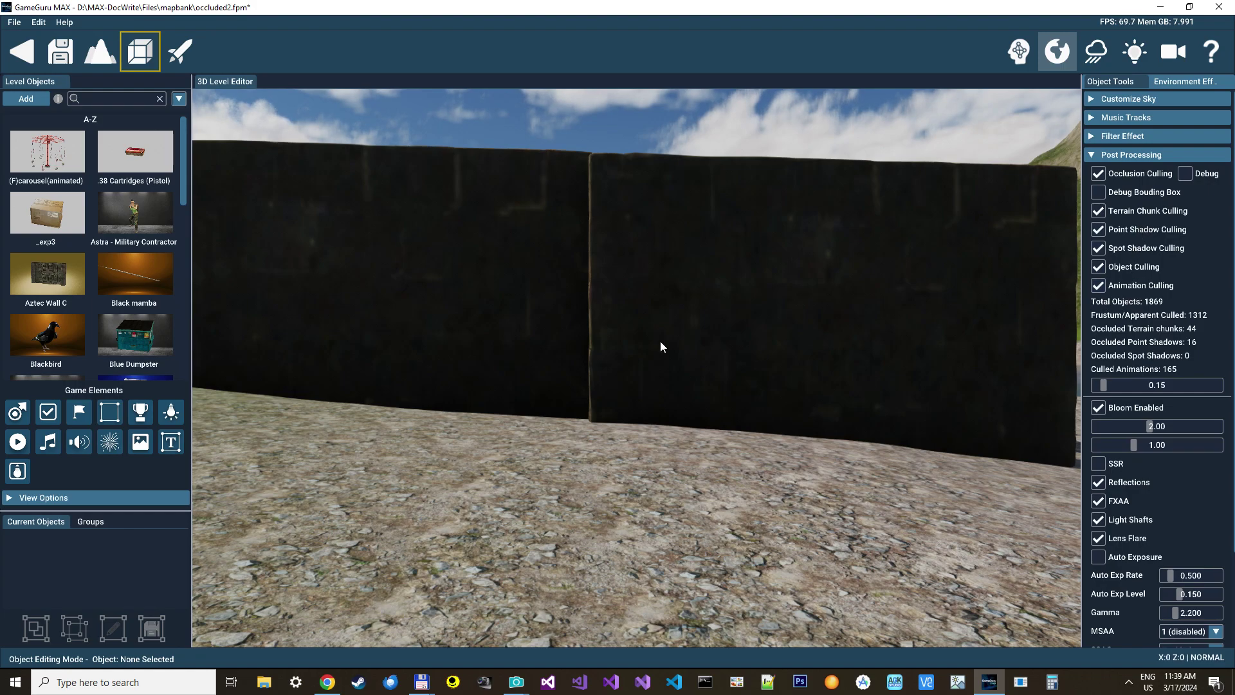
{"action": "right_click_drag", "start_coordinate": [660, 341], "coordinate": [642, 360]}
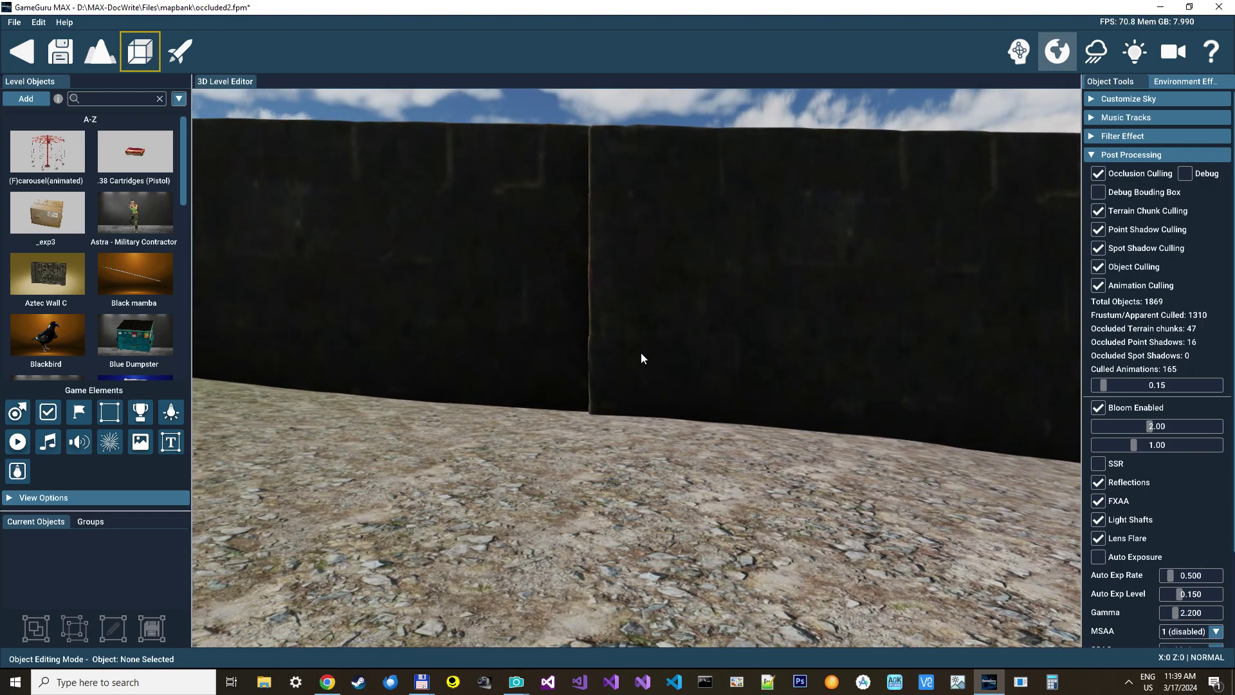